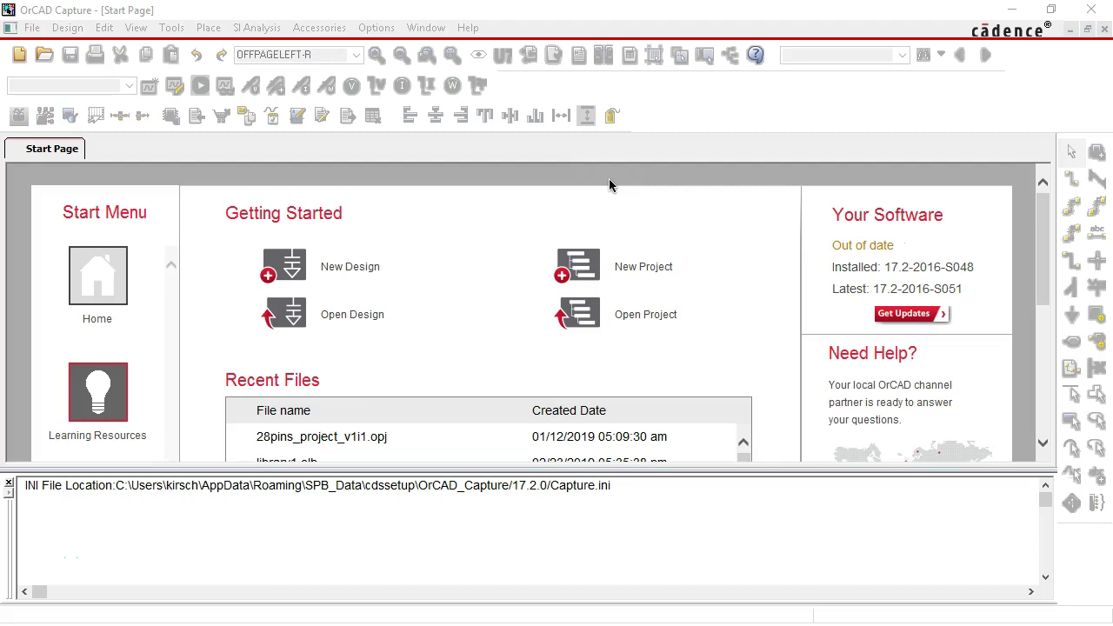
# Start creating a new project from the Start Page
pyautogui.click(635, 265)
pyautogui.click(641, 263)
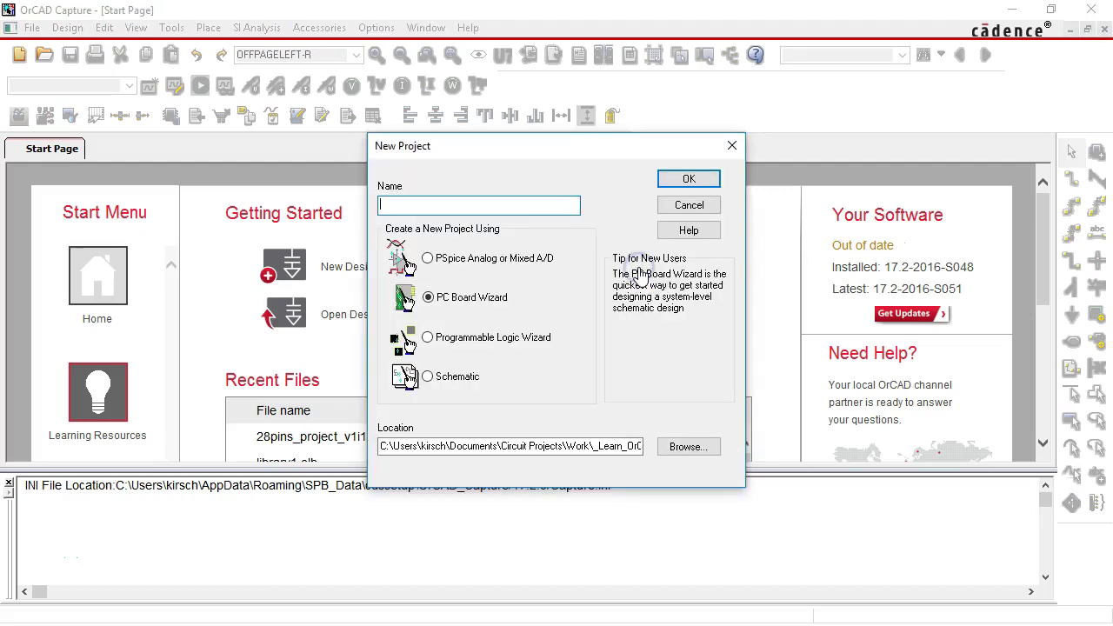
pyautogui.click(553, 211)
pyautogui.write('a')
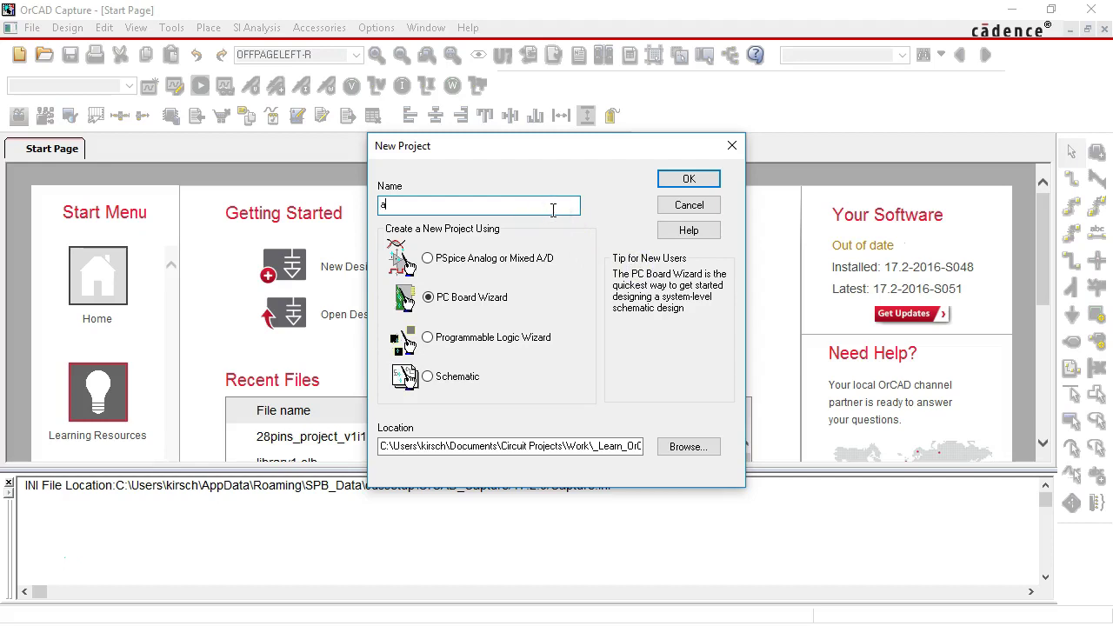
pyautogui.write('blkj1233-_')
pyautogui.press('BackSpace')
pyautogui.press('BackSpace')
pyautogui.press('BackSpace')
pyautogui.press('BackSpace')
pyautogui.press('BackSpace')
pyautogui.press('BackSpace')
pyautogui.press('BackSpace')
pyautogui.press('BackSpace')
pyautogui.press('BackSpace')
pyautogui.press('BackSpace')
pyautogui.press('BackSpace')
pyautogui.write('...')
pyautogui.press('BackSpace')
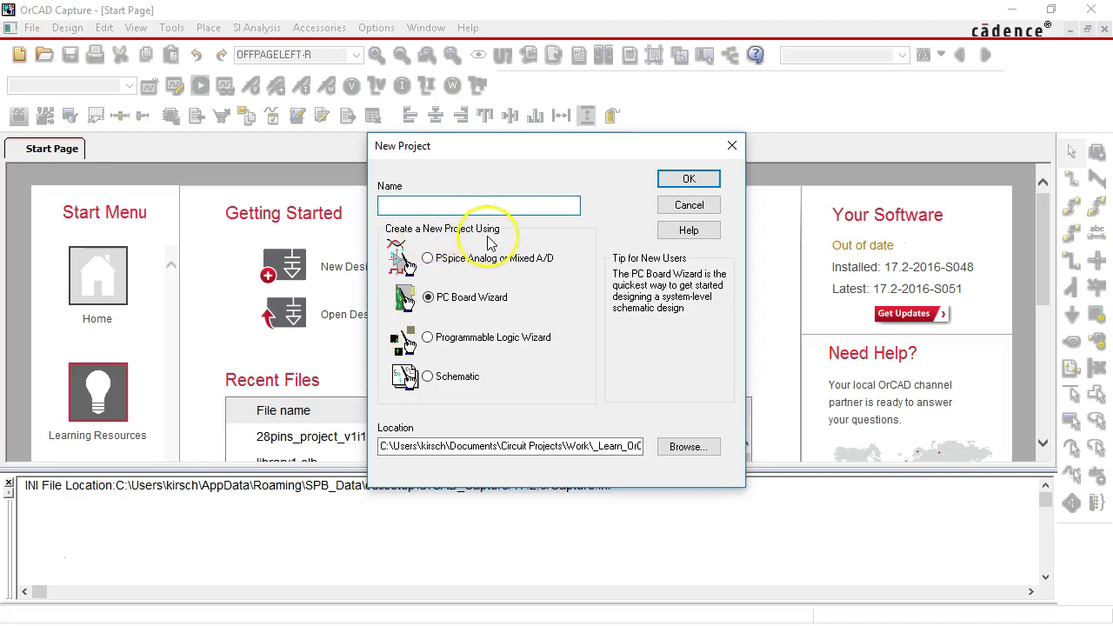
# Look through the PSpice, PC Board Wizard and Programmable Logic Wizard options and choose Schematic as the project type
pyautogui.click(449, 265)
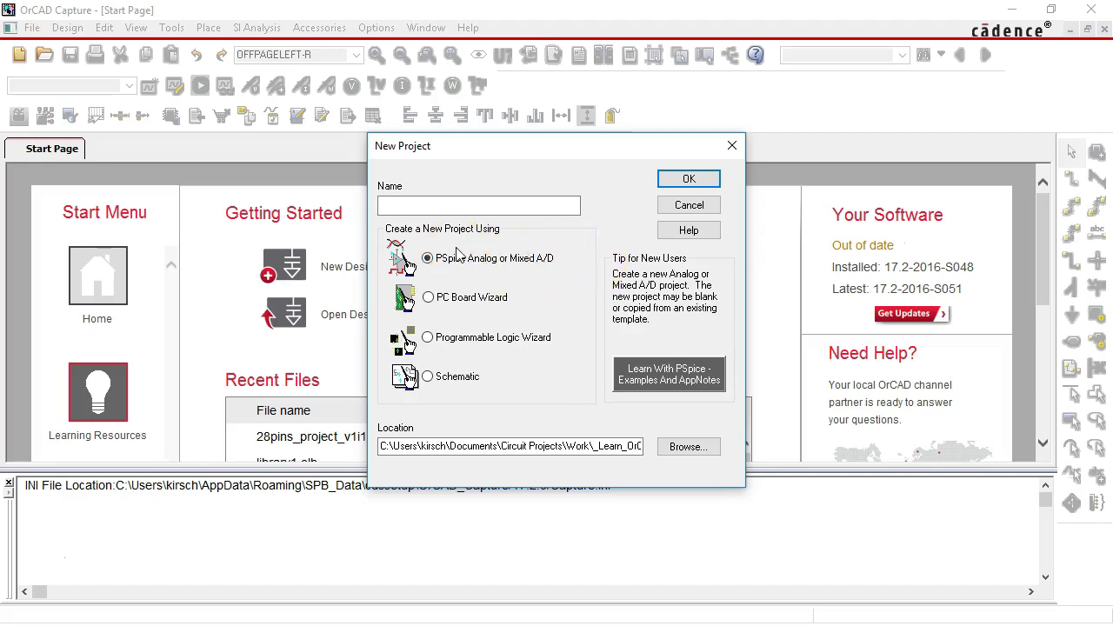
pyautogui.click(463, 300)
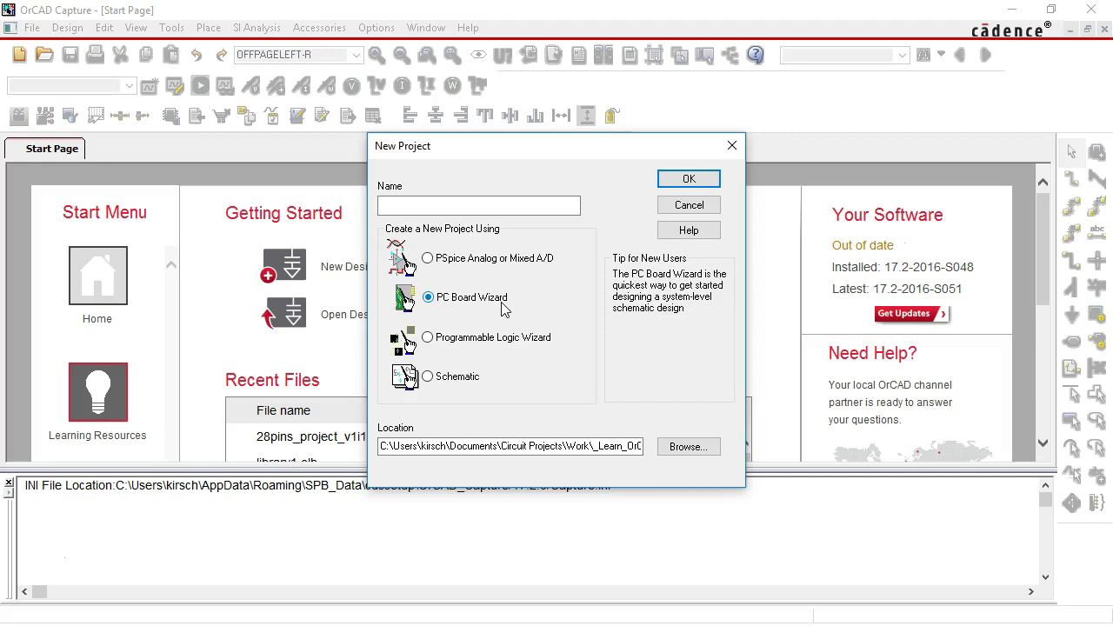
pyautogui.click(498, 339)
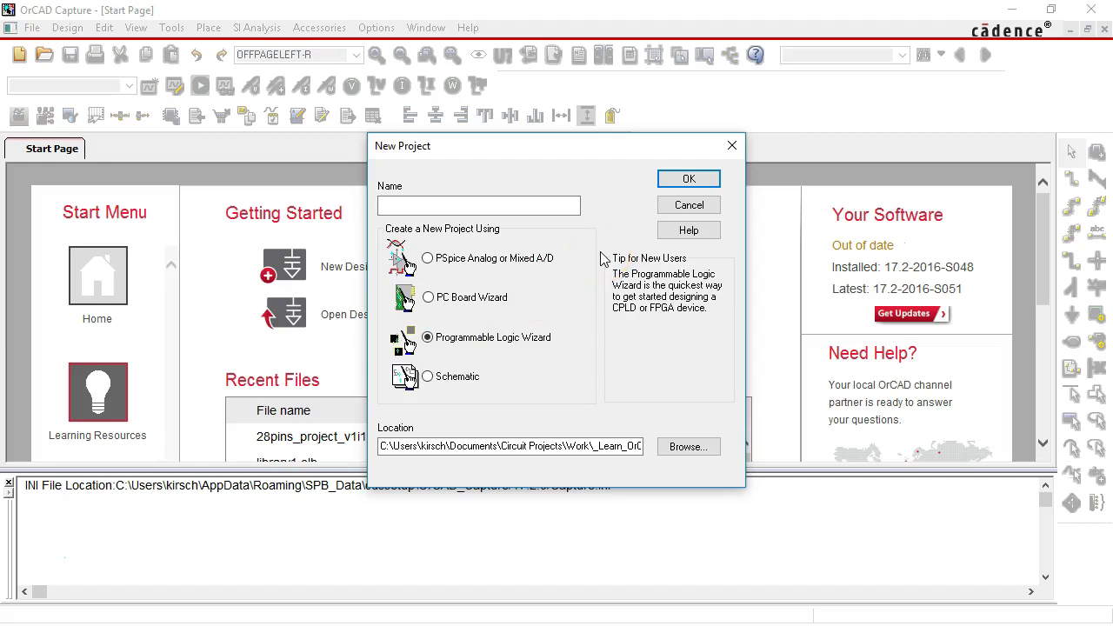
pyautogui.click(636, 337)
pyautogui.click(454, 376)
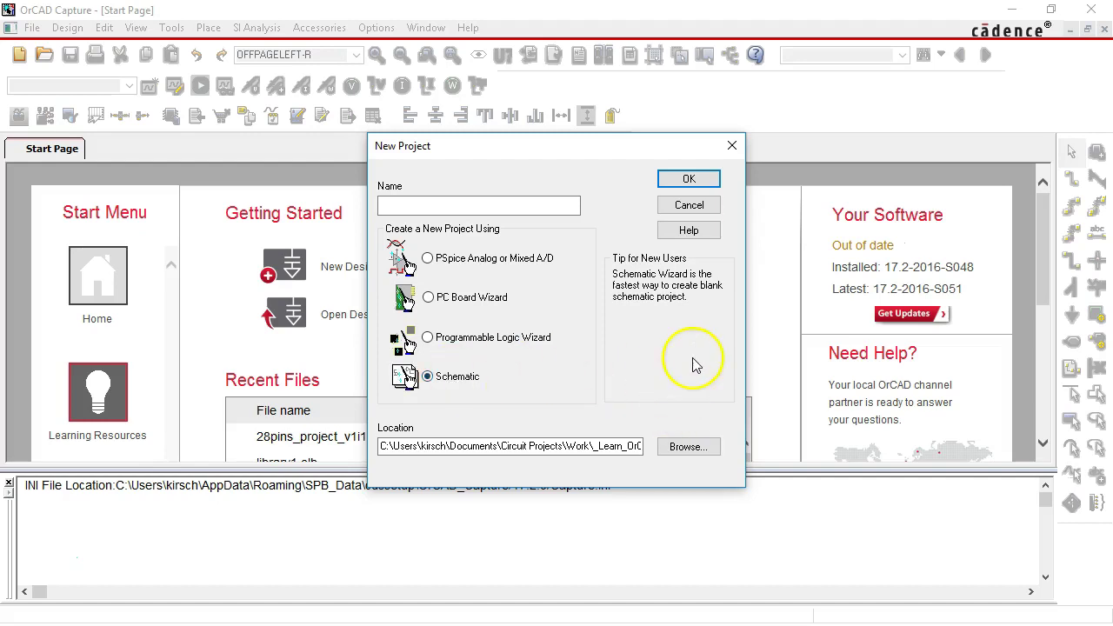
# Browse to the _Learn_OrCAD_Online_ folder for the project location
pyautogui.click(625, 445)
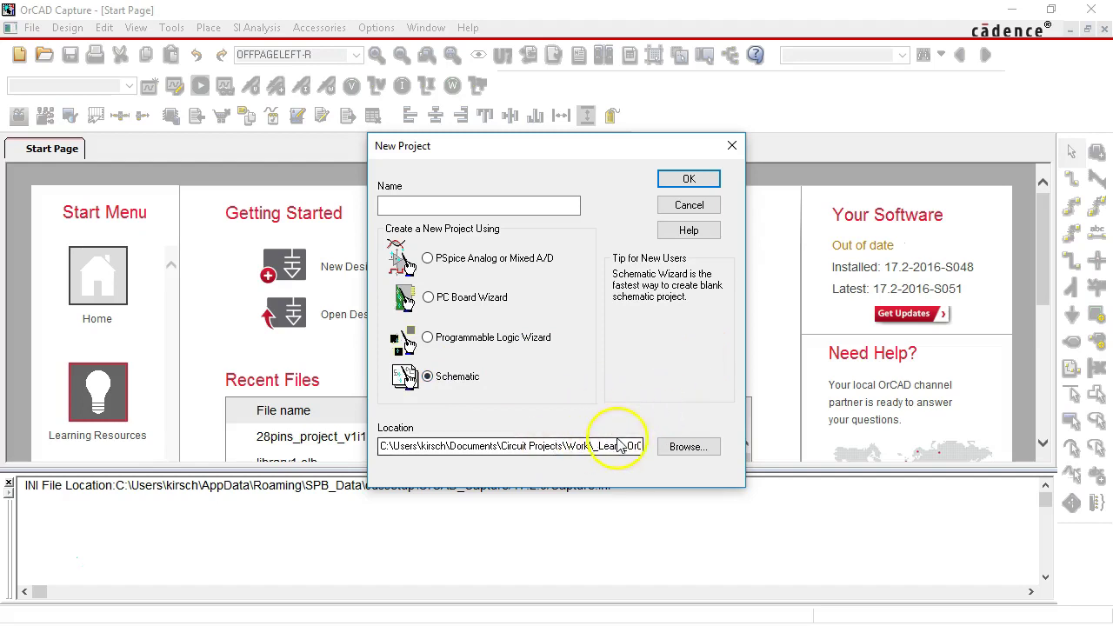
pyautogui.click(687, 448)
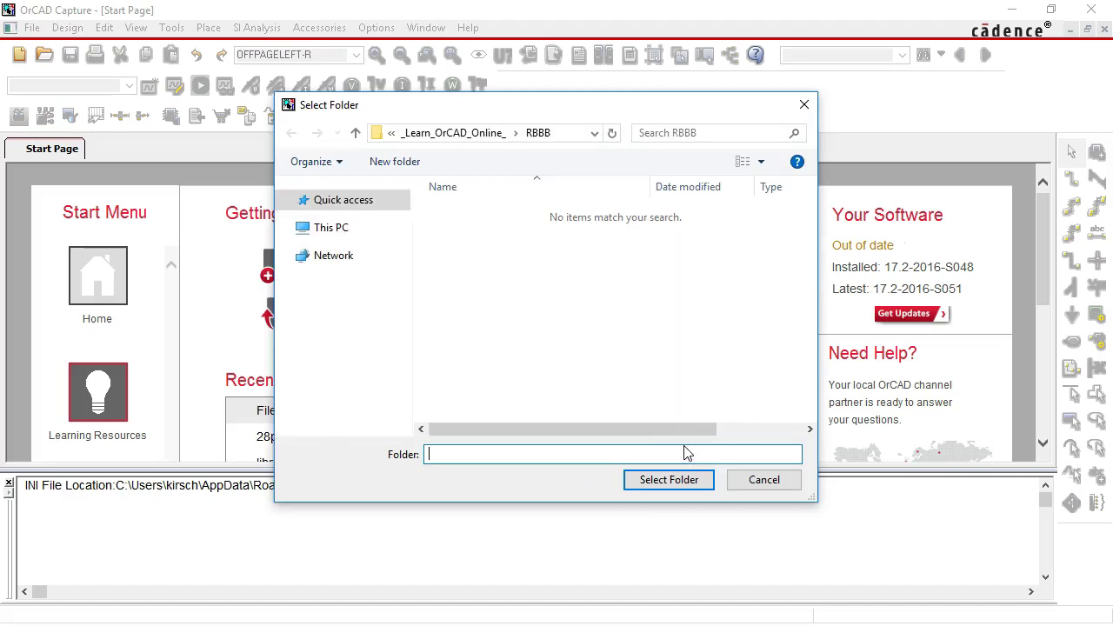
pyautogui.click(455, 132)
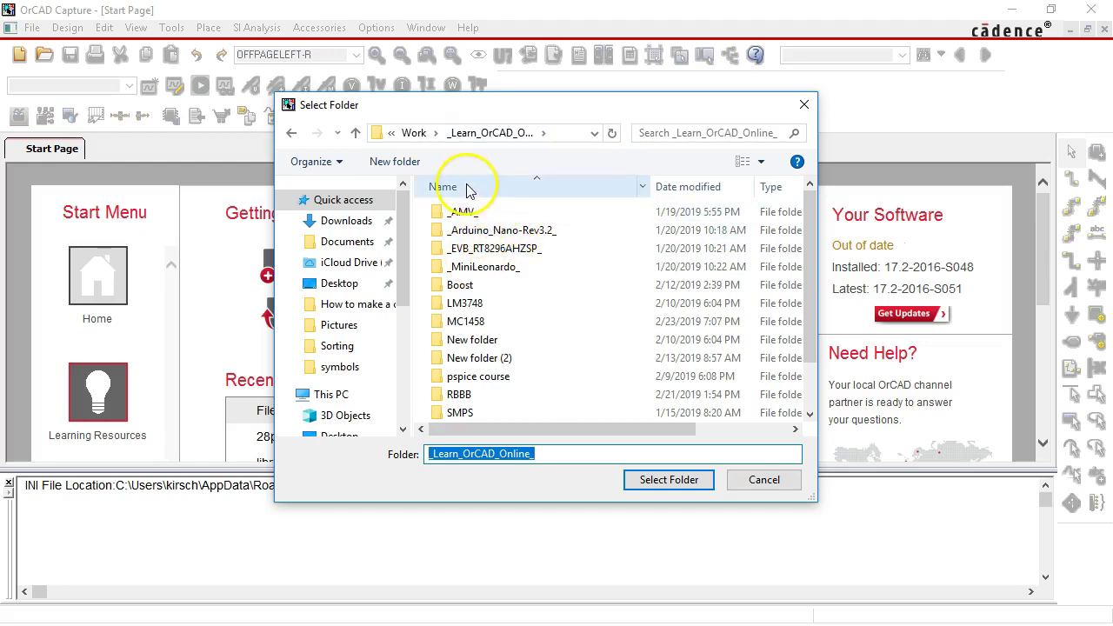
# Create a folder named New Project March 11 inside _Learn_OrCAD_Online_
pyautogui.click(402, 162)
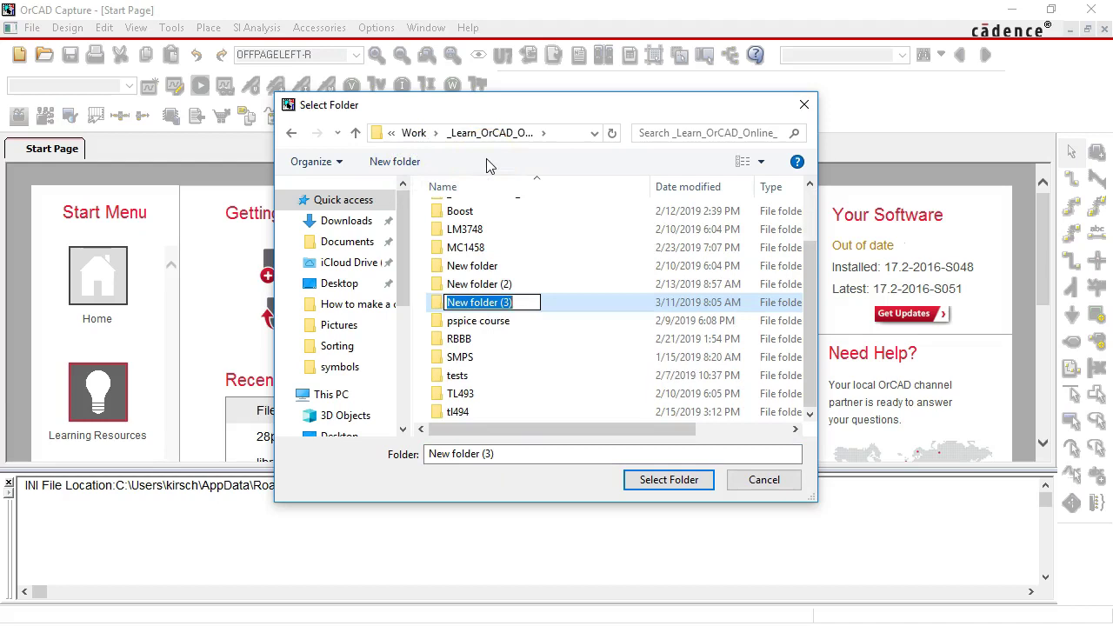
pyautogui.write('New Project')
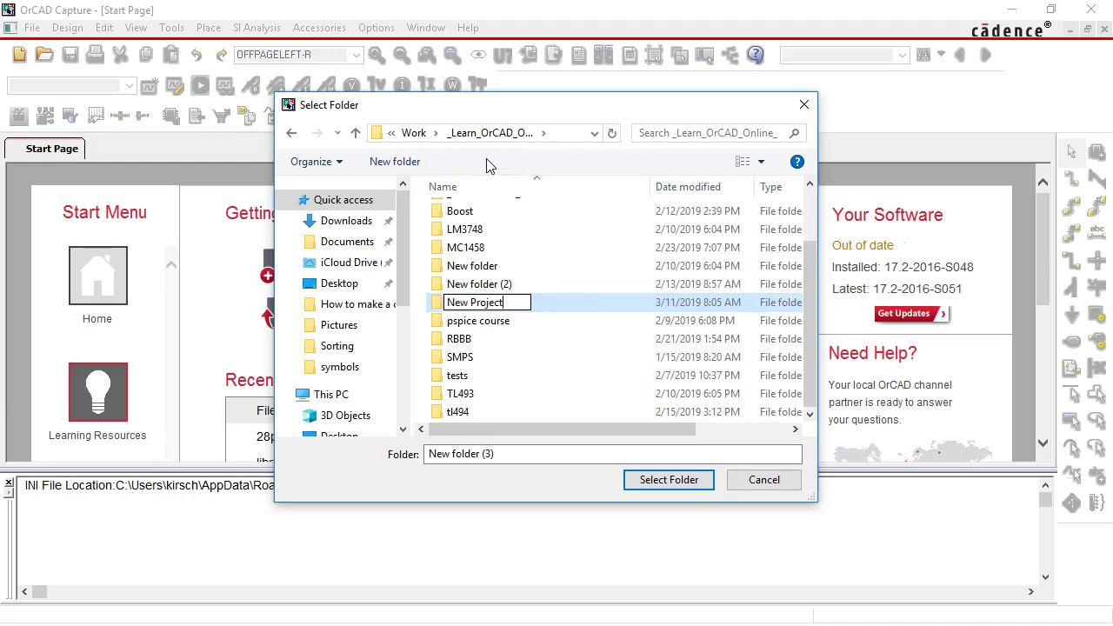
pyautogui.write(' Today')
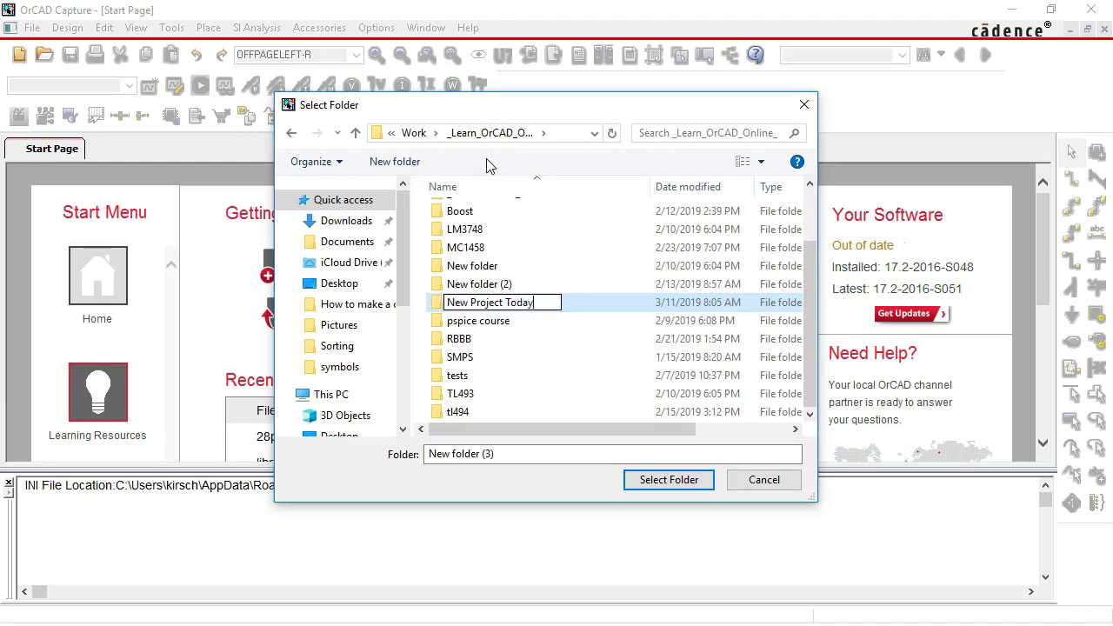
pyautogui.press('BackSpace')
pyautogui.press('BackSpace')
pyautogui.press('BackSpace')
pyautogui.press('BackSpace')
pyautogui.press('BackSpace')
pyautogui.write('March 11')
pyautogui.press('Return')
# Open the New Project March 11 folder and select it as the project location
pyautogui.press('Return')
pyautogui.click(672, 484)
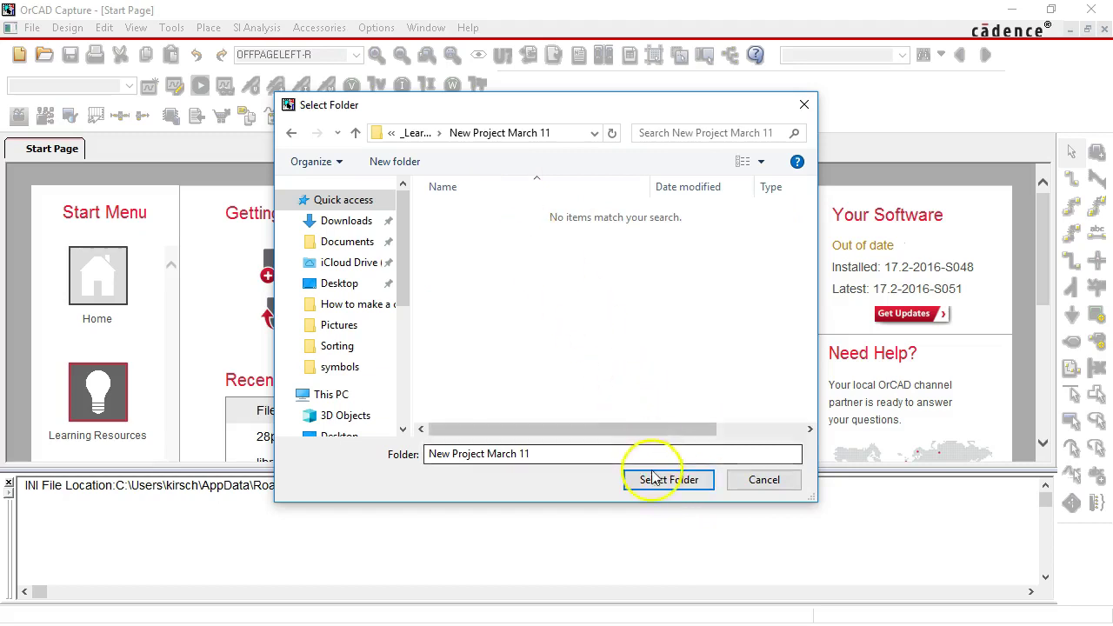
pyautogui.click(654, 482)
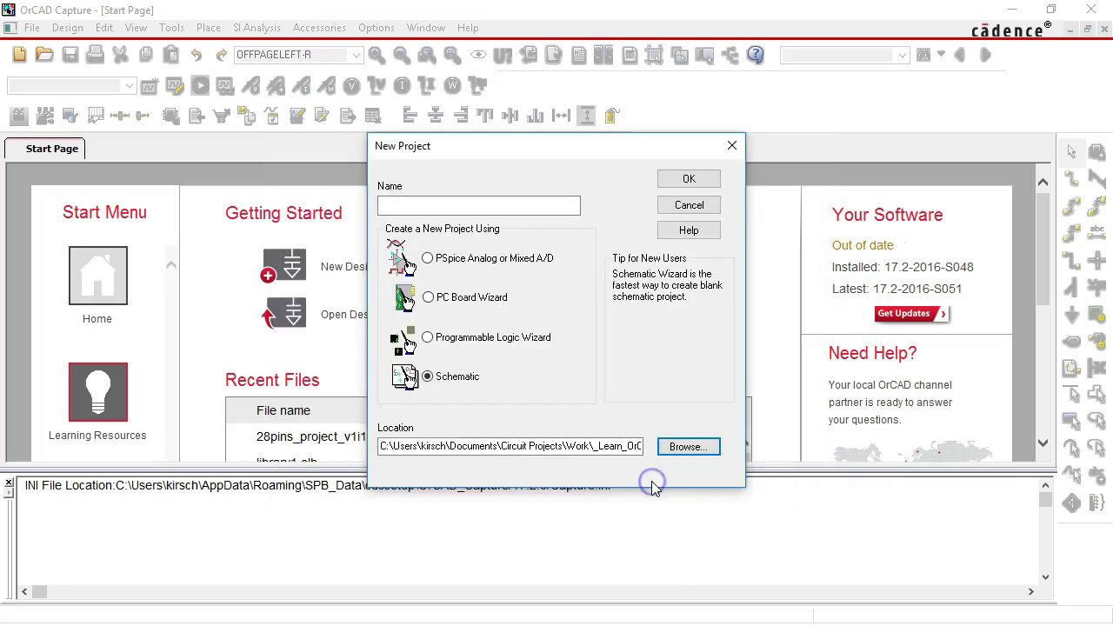
# Name the project NewProject1 and create it
pyautogui.click(527, 202)
pyautogui.write('N')
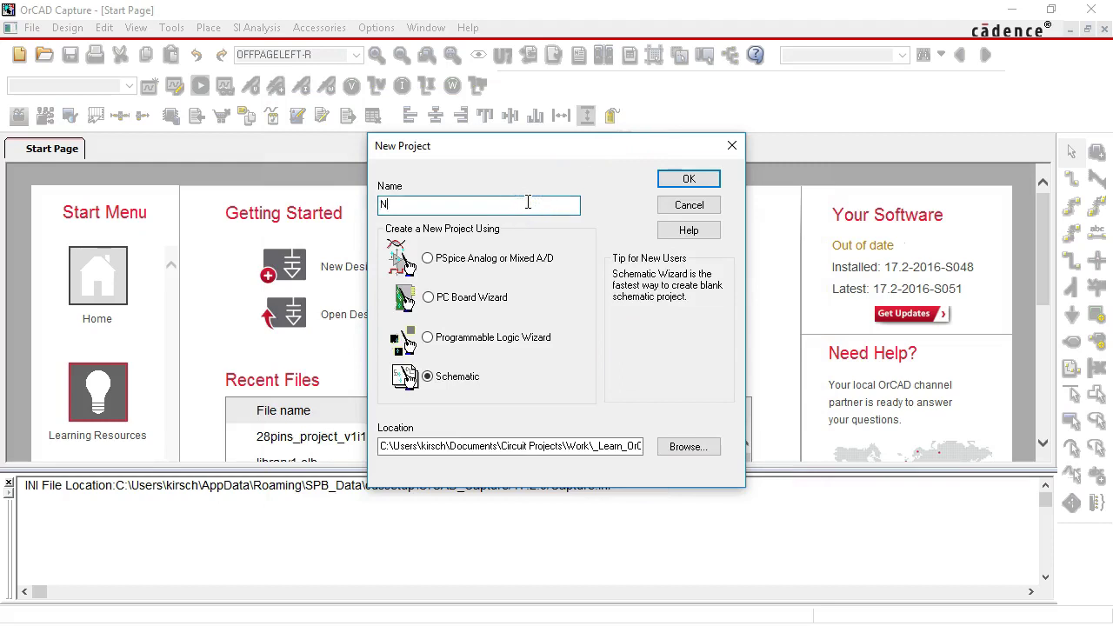
pyautogui.write('ewProject1')
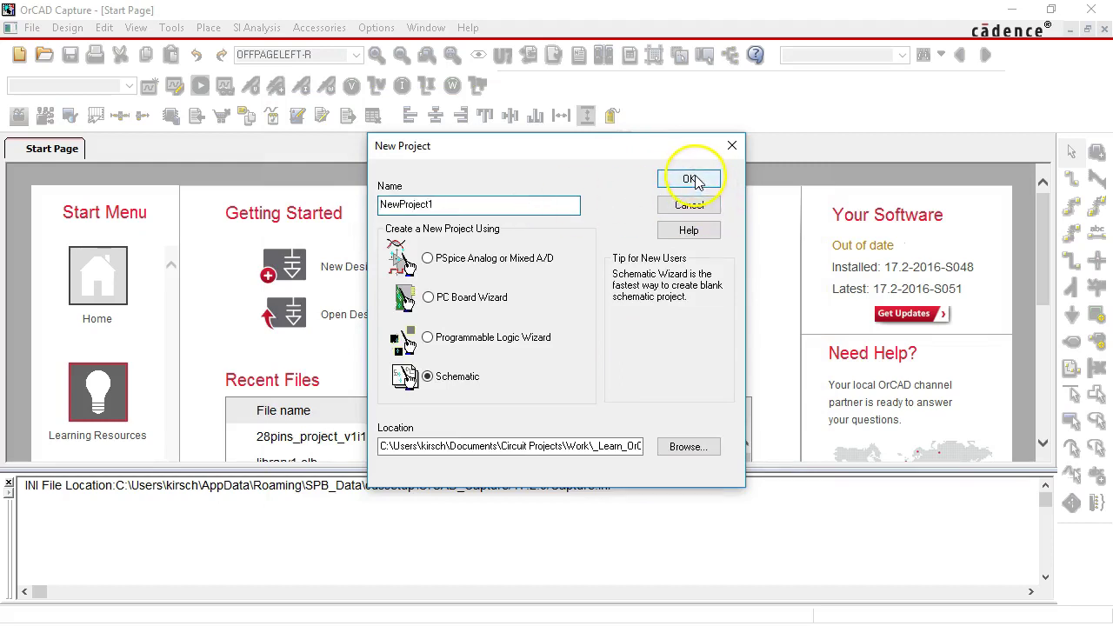
pyautogui.click(689, 179)
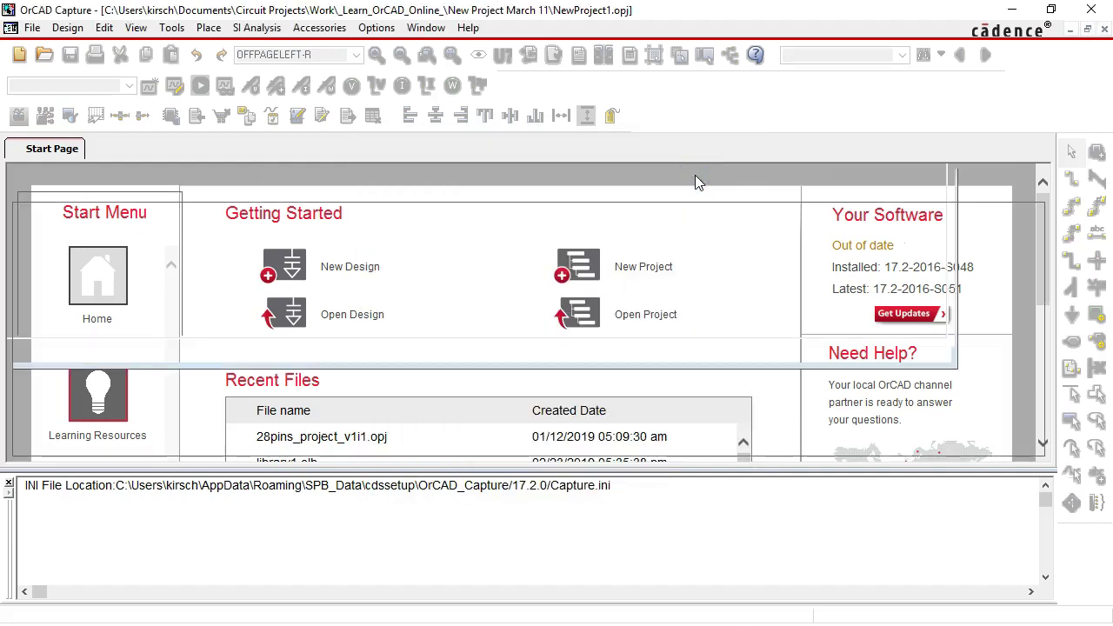
# Switch to File Explorer and open NewProject1.opj from the New Project March 11 folder
pyautogui.click(546, 348)
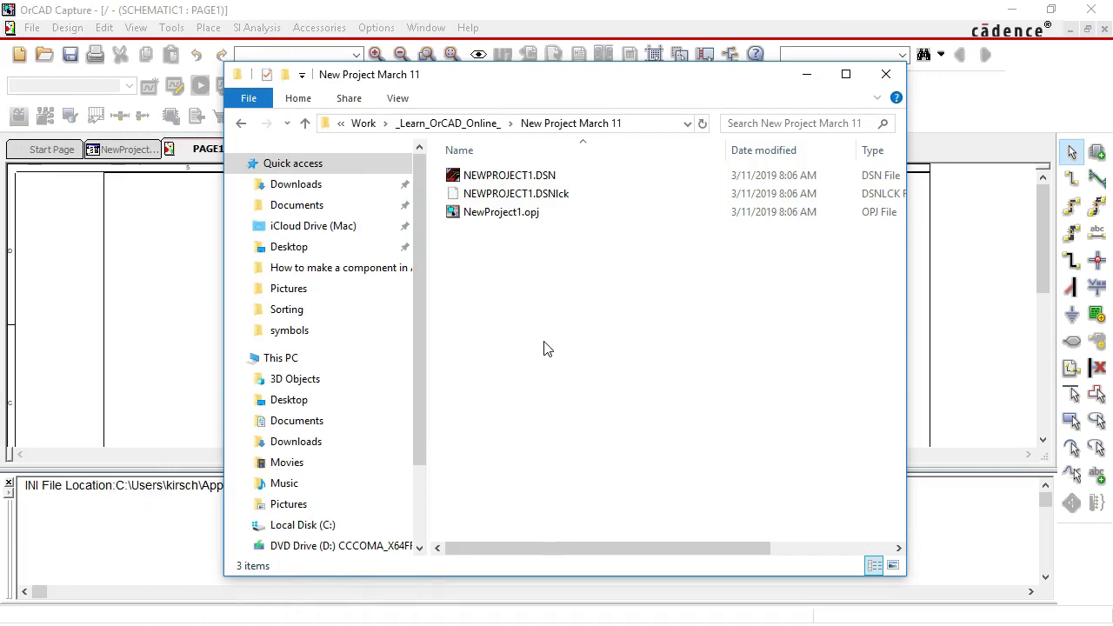
pyautogui.doubleClick(538, 217)
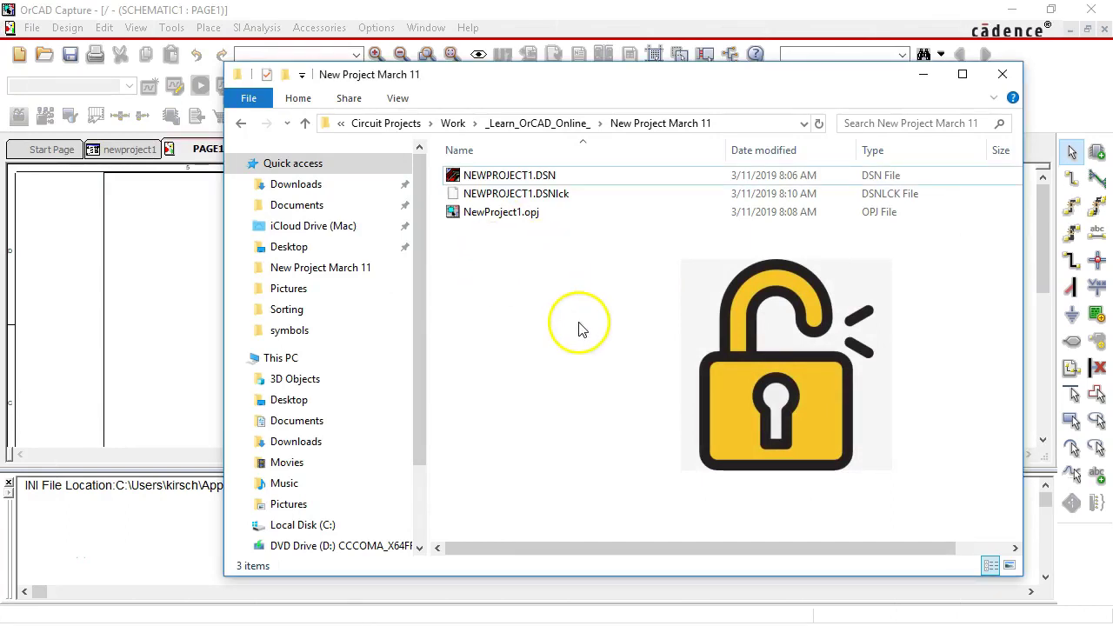
# Return to OrCAD Capture and close the newproject1 project
pyautogui.click(141, 246)
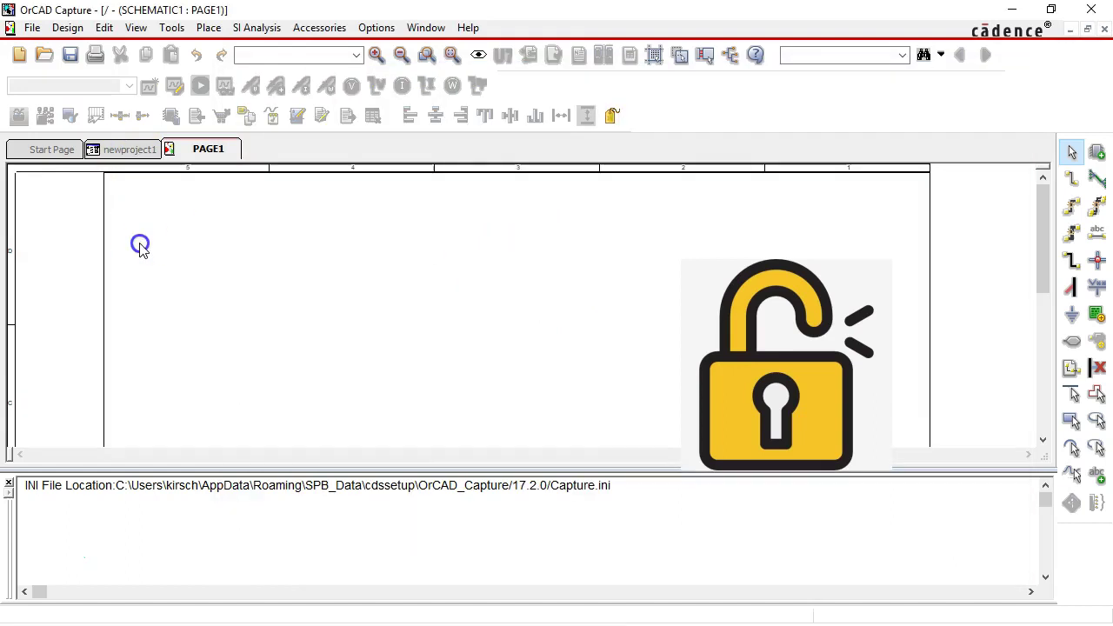
pyautogui.click(132, 149)
pyautogui.rightClick(133, 150)
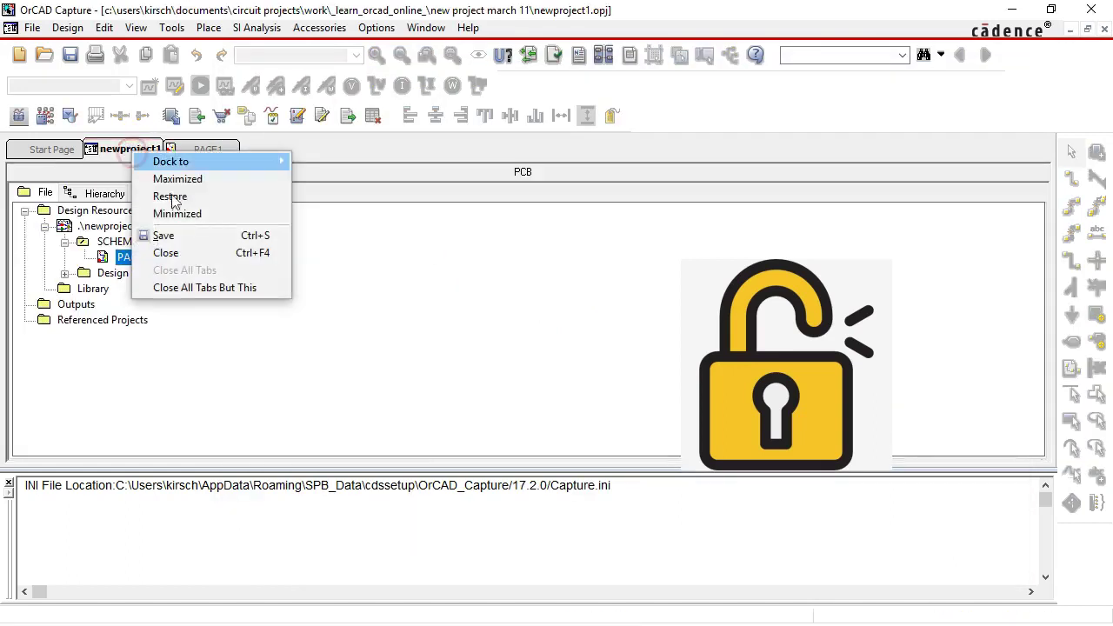
pyautogui.click(194, 252)
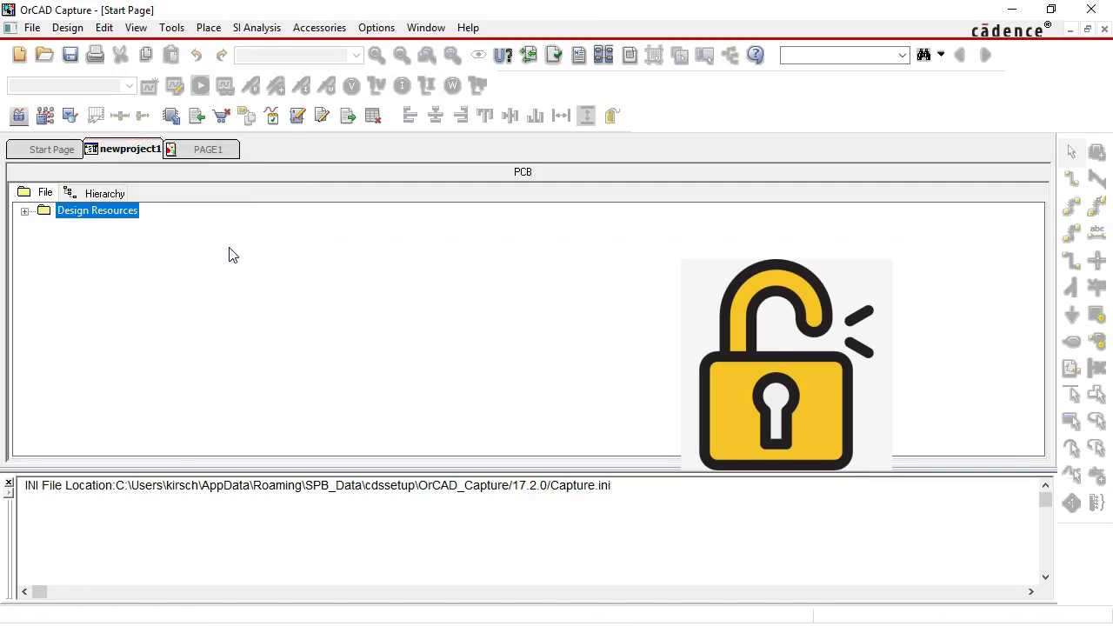
# Switch to File Explorer and examine which files the New Project March 11 folder contains with the project closed
pyautogui.click(670, 599)
pyautogui.click(515, 195)
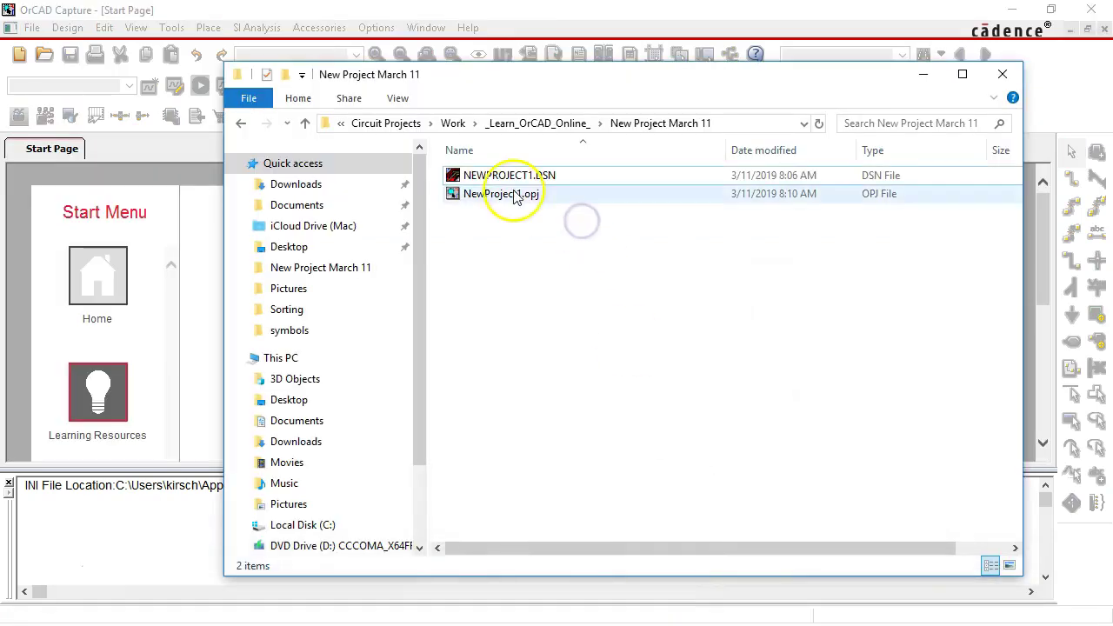
pyautogui.click(520, 280)
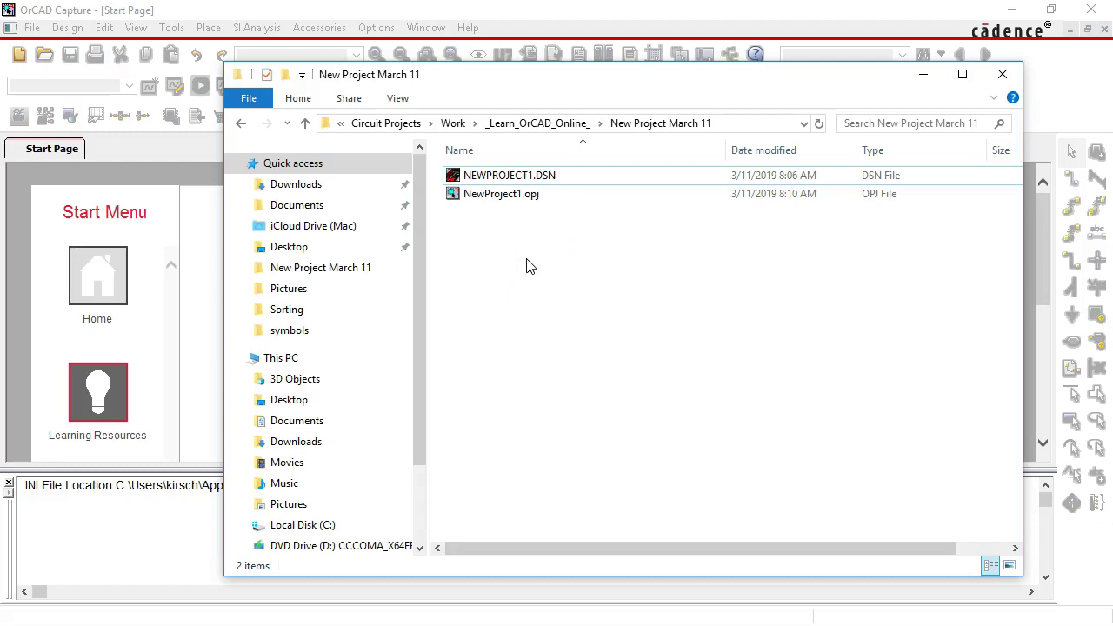
pyautogui.click(547, 237)
pyautogui.click(494, 229)
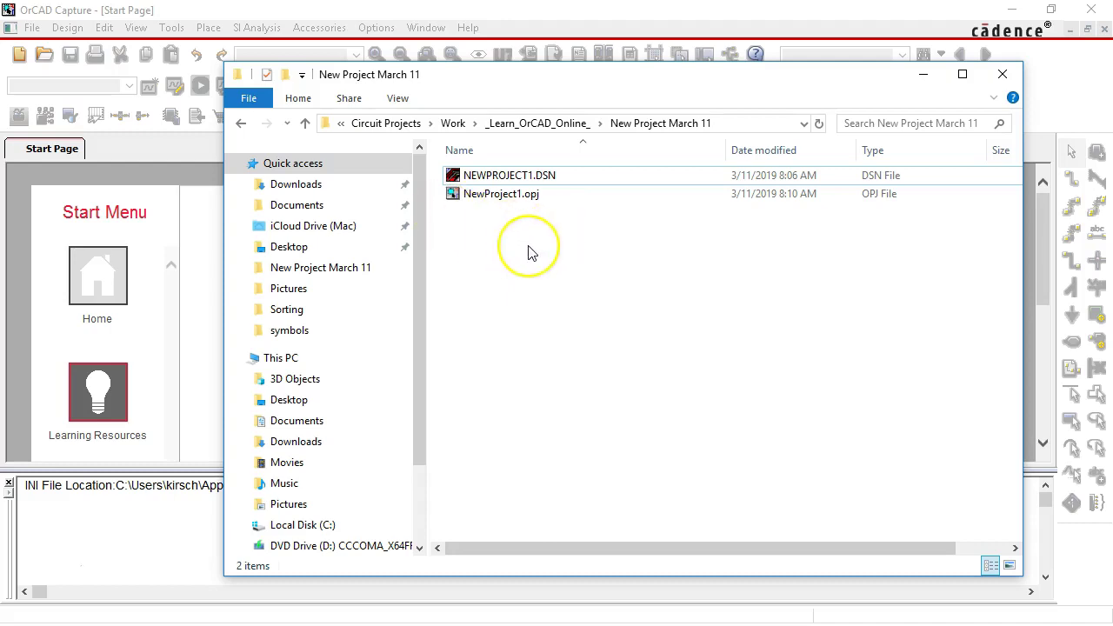